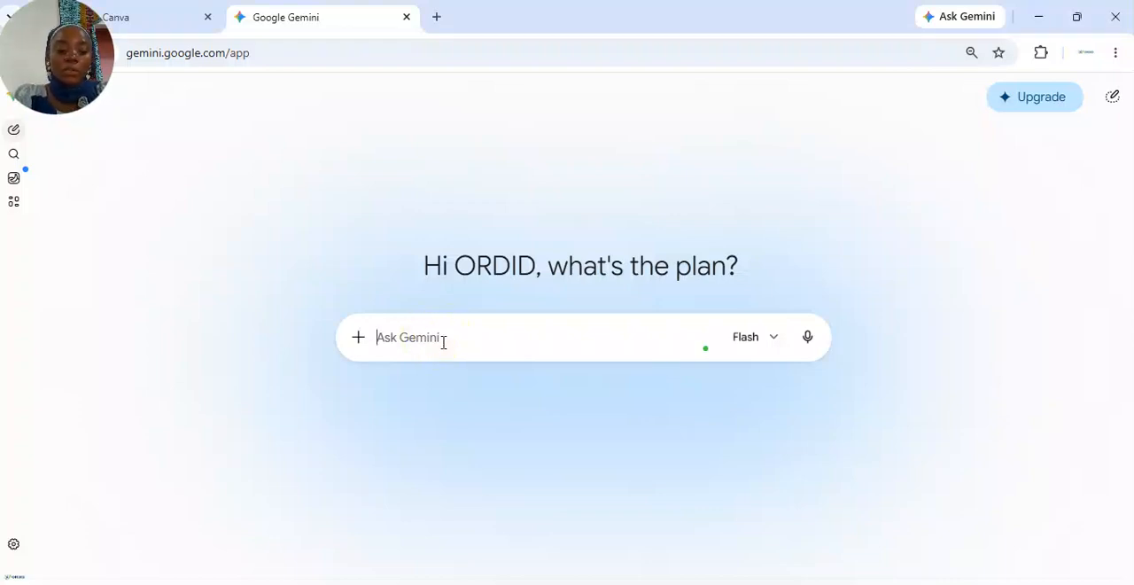
Enter the prompt 'Redige un script pour un visuel de sensibilisation contre les vbg dans un contexte africain, avec des couleurs bleu et vert de ORDID' and select it all
{"action": "type", "text": "Gén"}
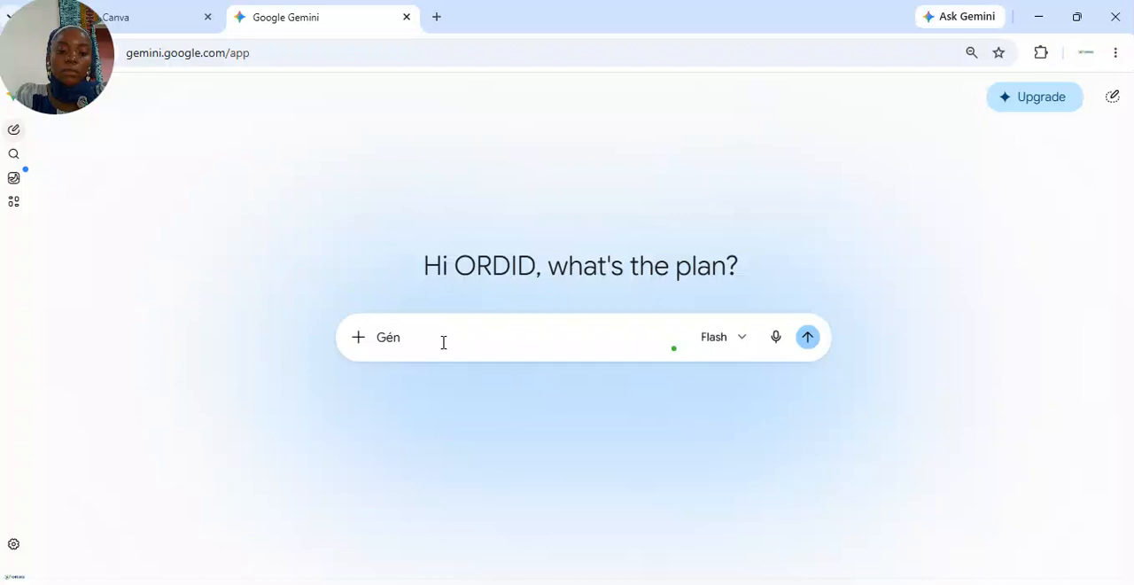
{"action": "key", "text": "BackSpace"}
{"action": "type", "text": "Redi"}
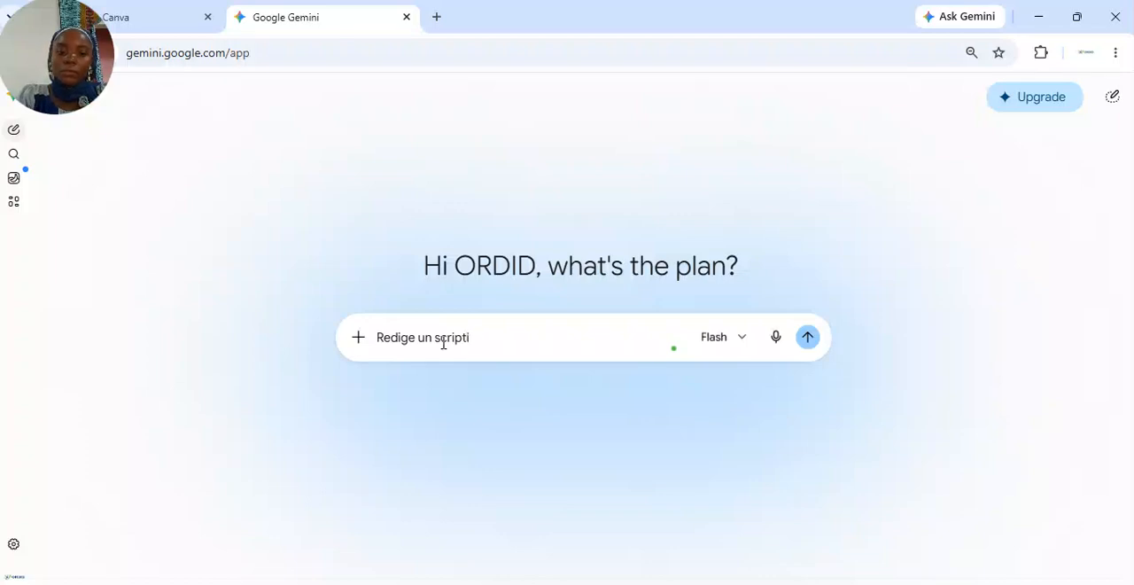
{"action": "type", "text": "ge un script pour un visuel de sensi"}
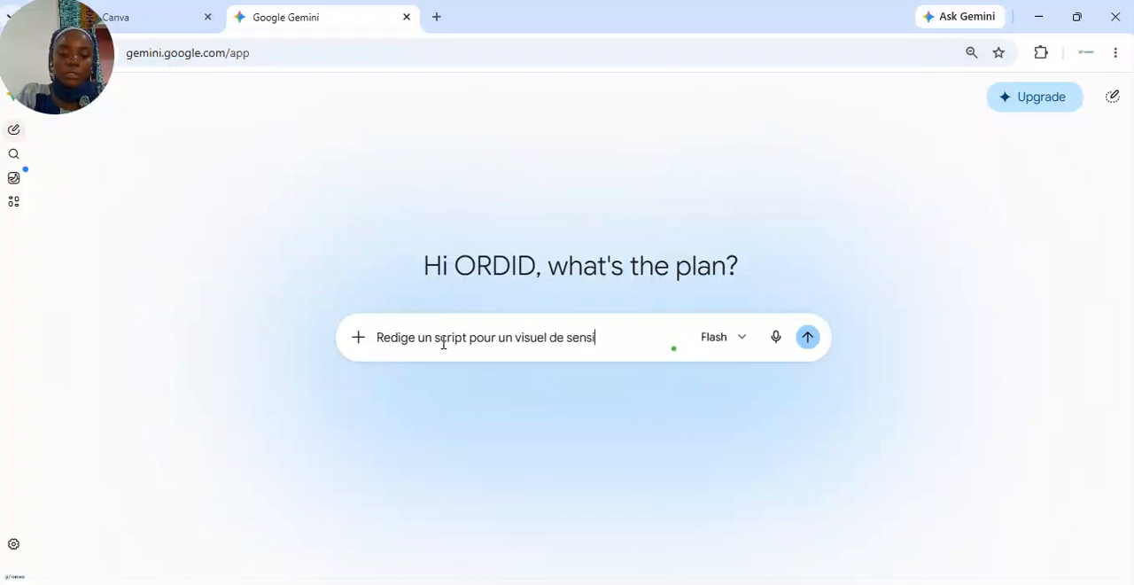
{"action": "type", "text": "bilis"}
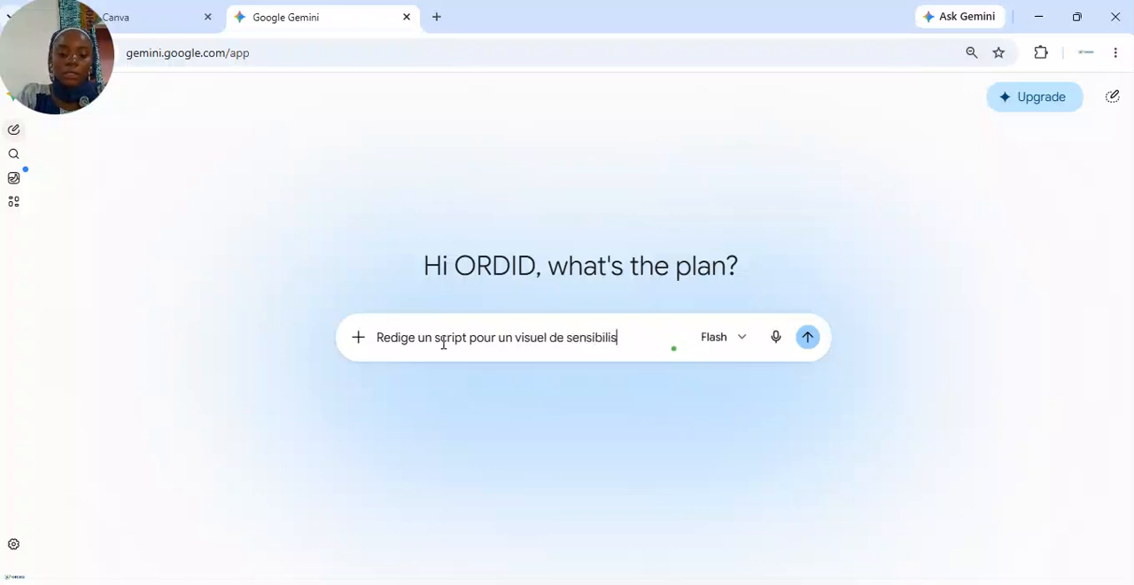
{"action": "type", "text": "ation contre les vbg dans un contexte"}
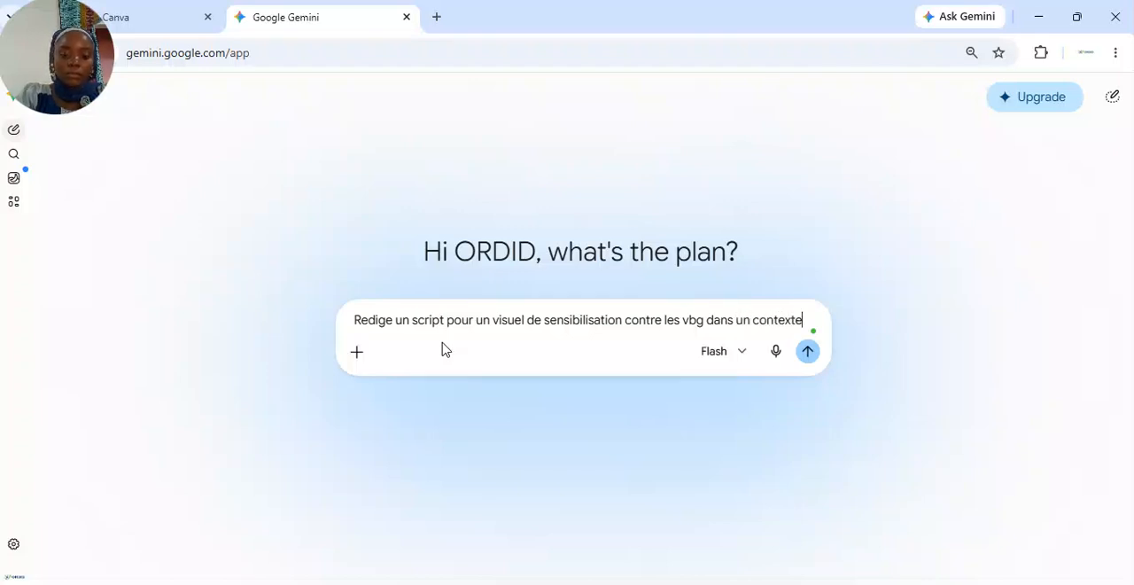
{"action": "type", "text": "africain,"}
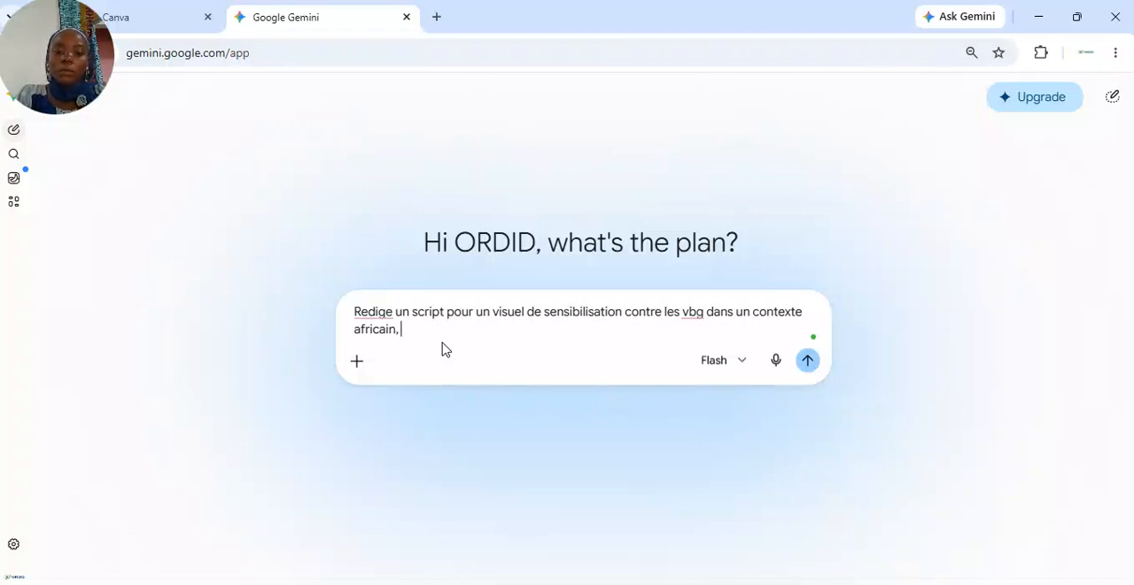
{"action": "triple_click", "coordinate": [442, 325]}
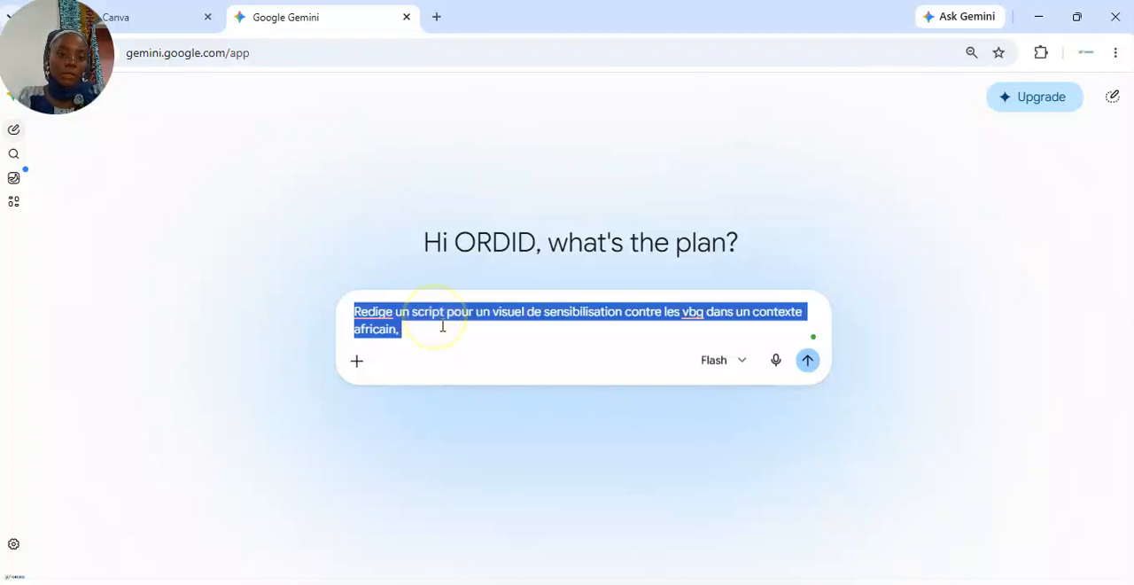
{"action": "left_click", "coordinate": [442, 325]}
{"action": "type", "text": "avec d"}
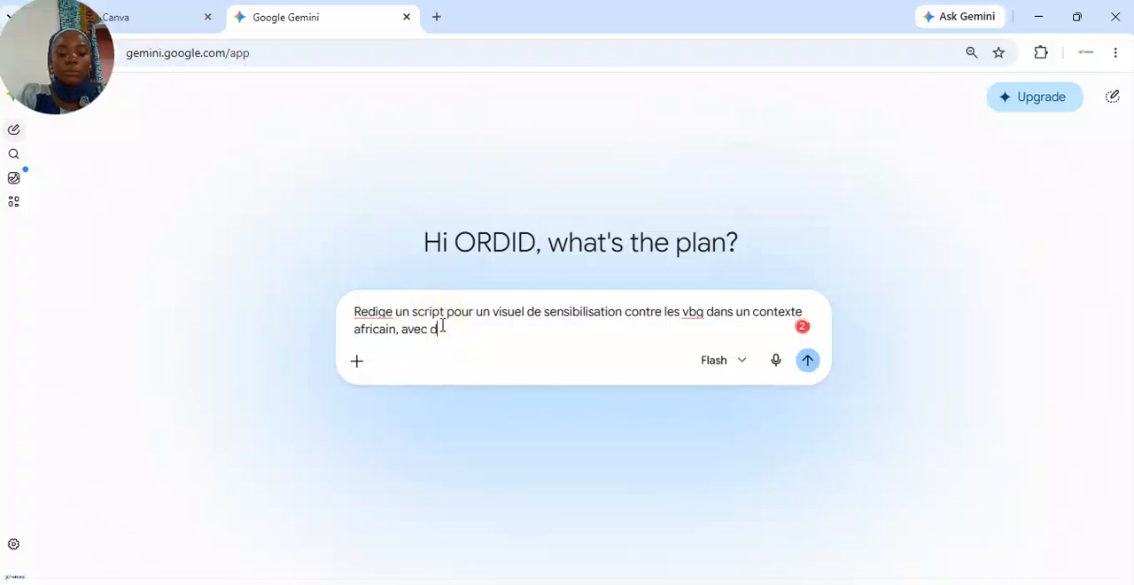
{"action": "type", "text": "es couleurs b"}
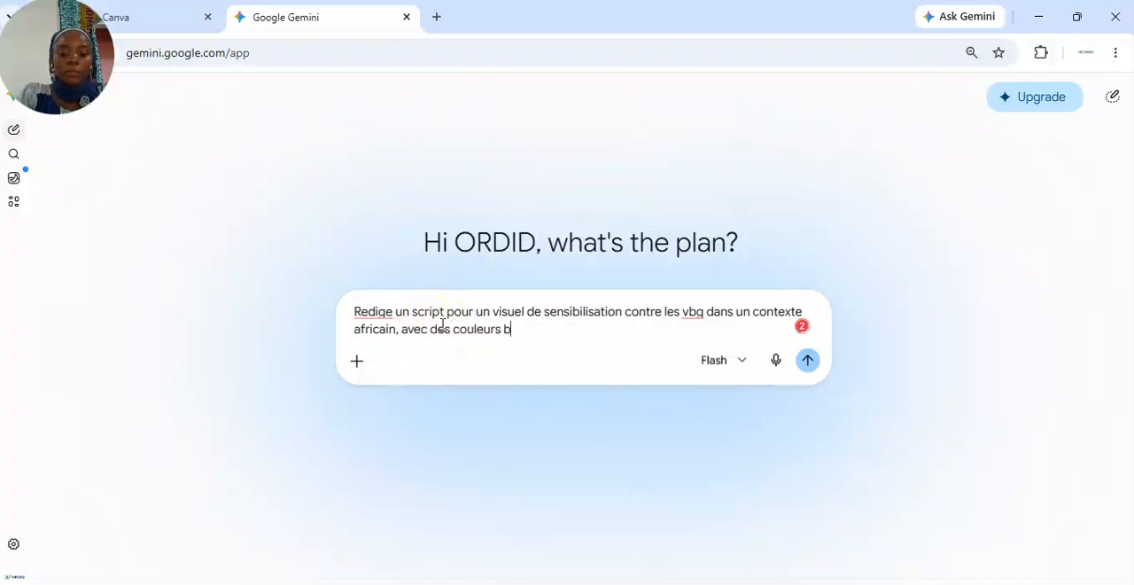
{"action": "type", "text": "leu et ver"}
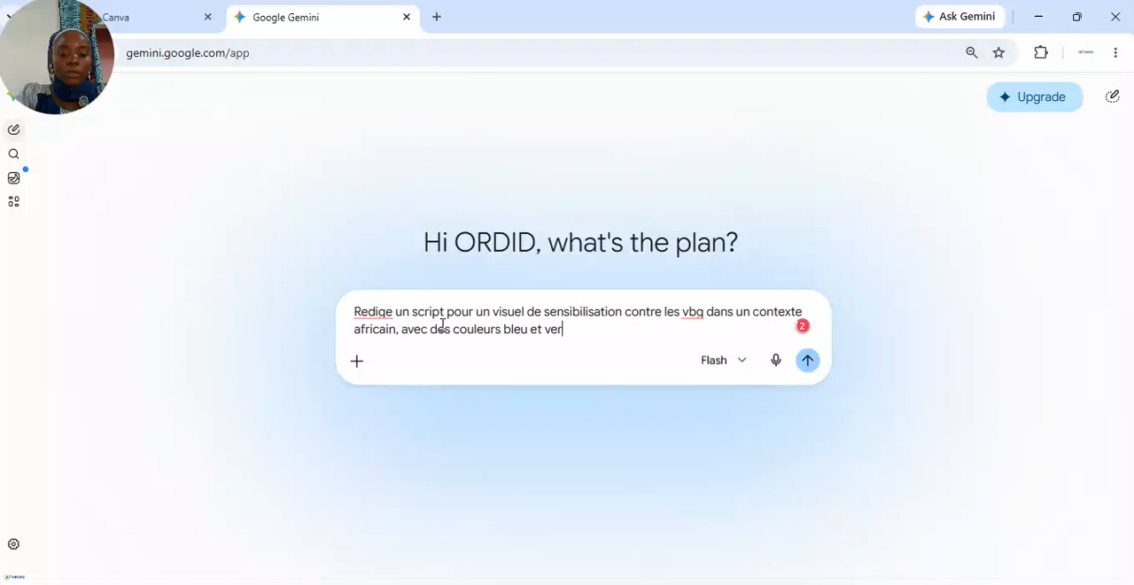
{"action": "type", "text": "t de ORDID"}
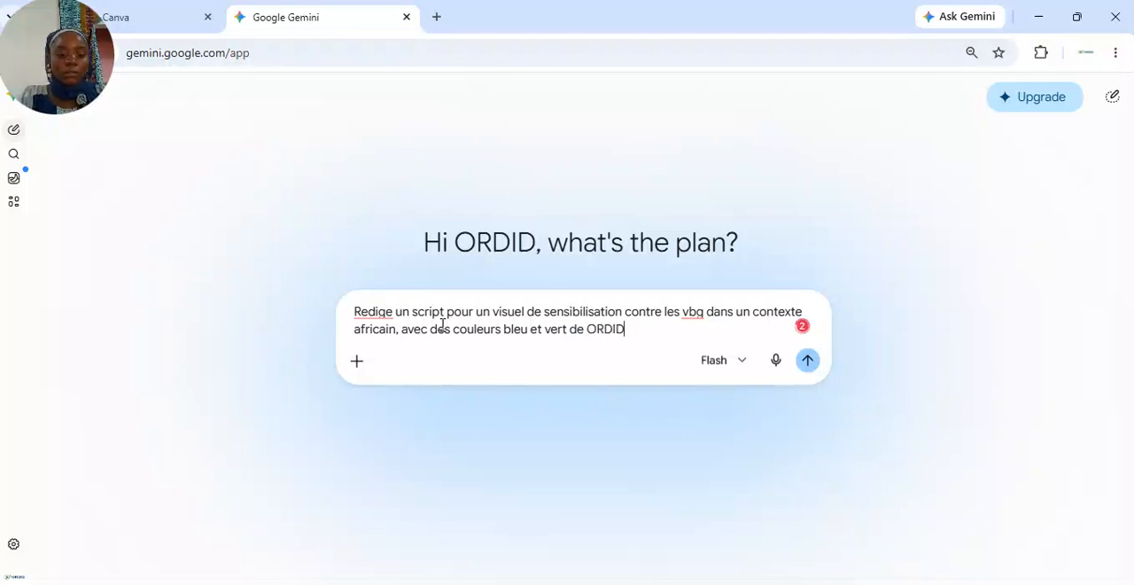
{"action": "key", "text": "ctrl+a"}
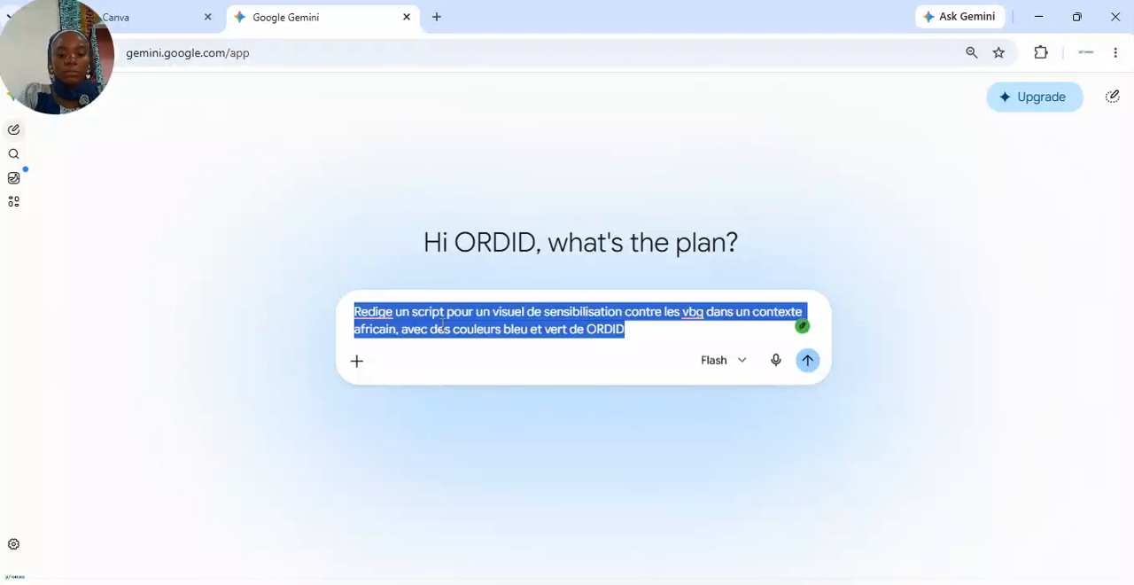
Switch to Canva AI and start a new design prompt restricted to Design, Réseaux and Publication Facebook
{"action": "left_click", "coordinate": [160, 30]}
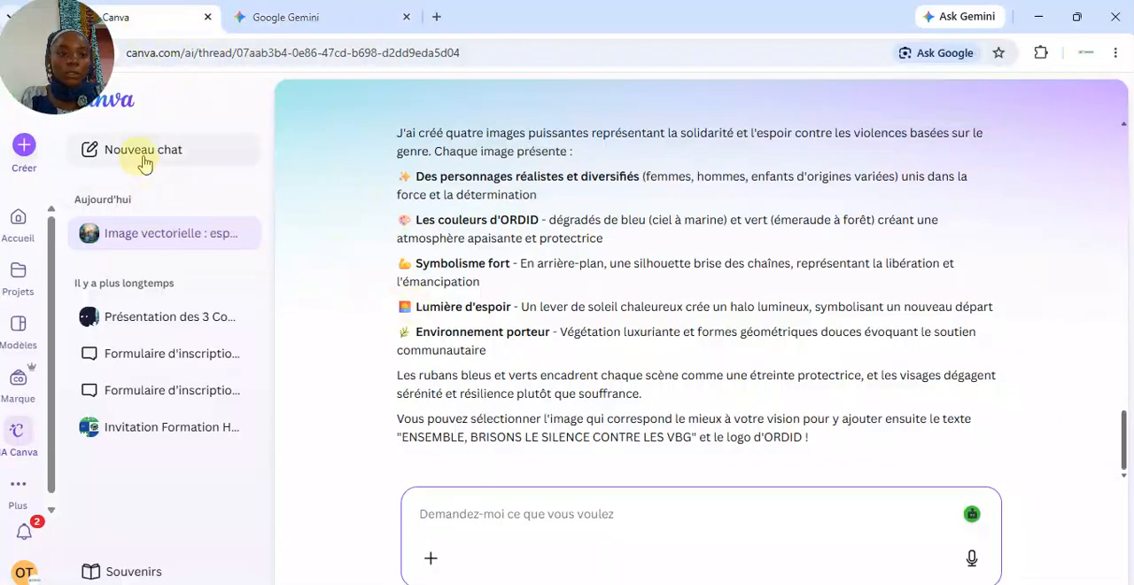
{"action": "left_click", "coordinate": [21, 432]}
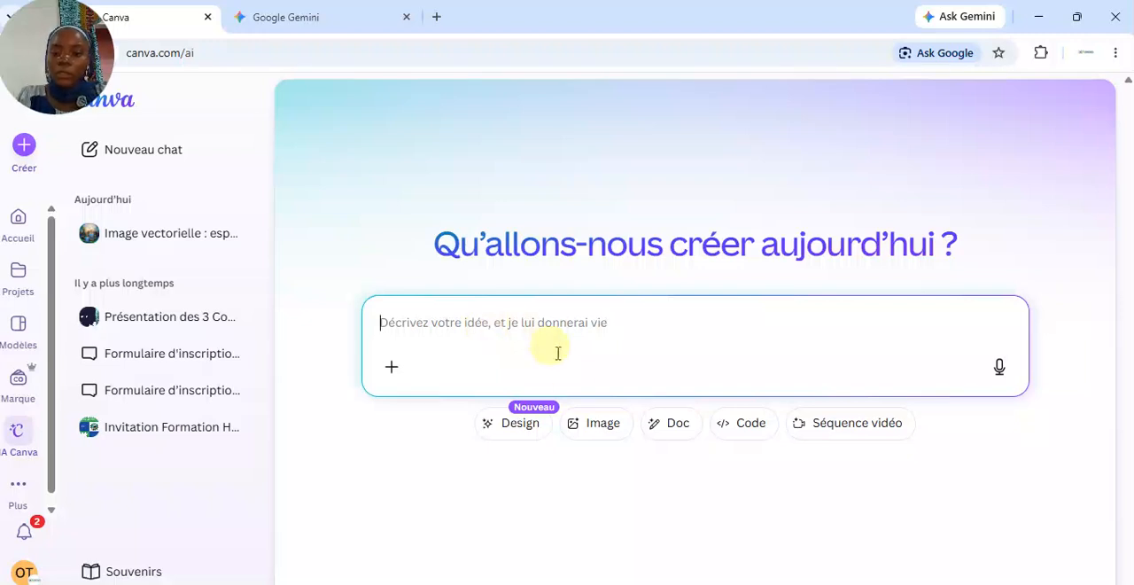
{"action": "left_click", "coordinate": [516, 433]}
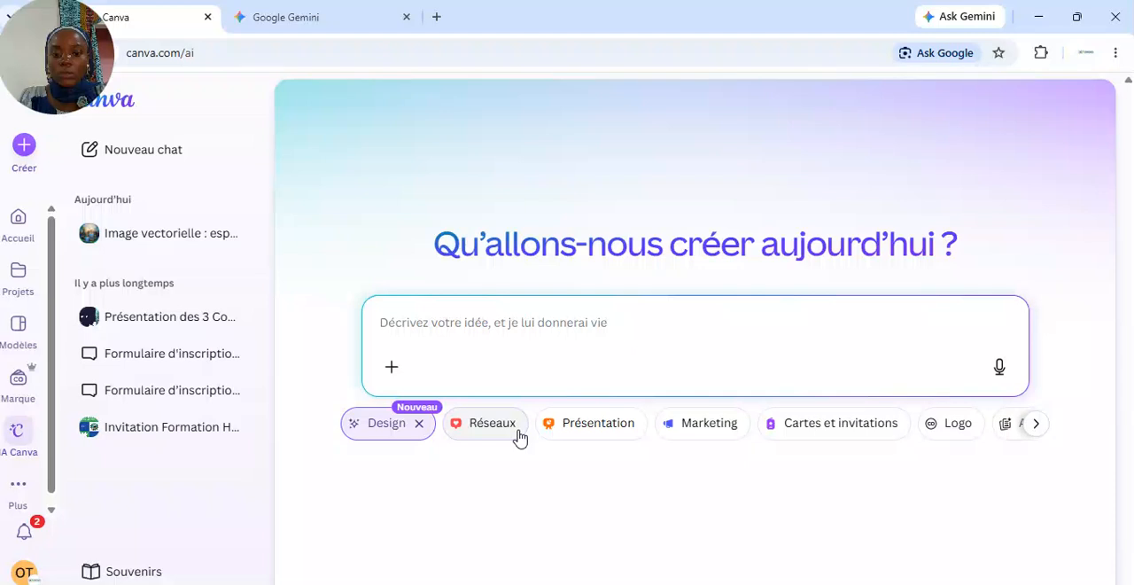
{"action": "left_click", "coordinate": [480, 428]}
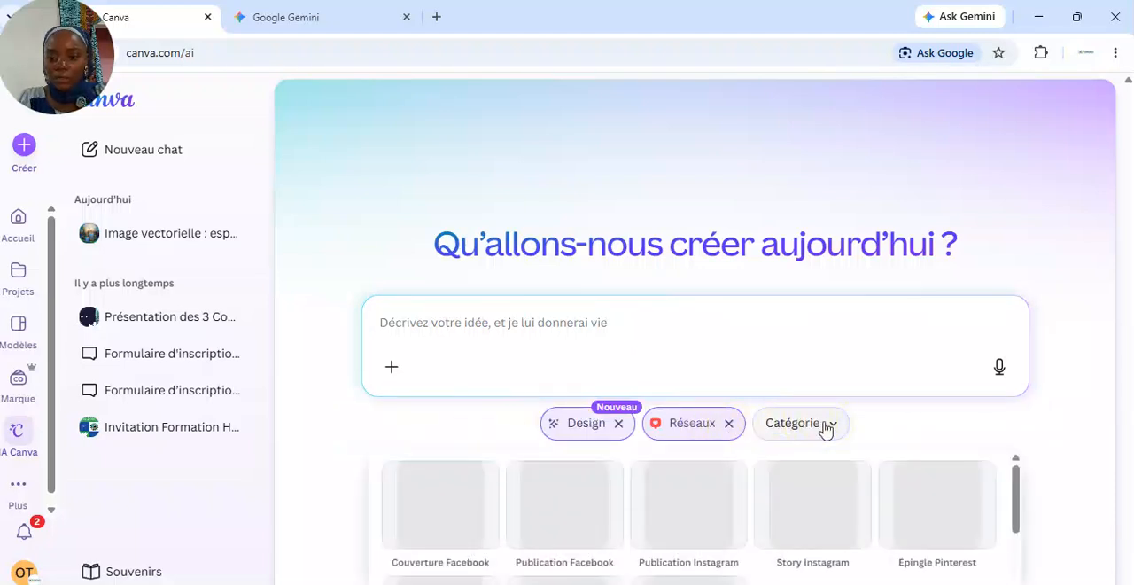
{"action": "left_click", "coordinate": [556, 509]}
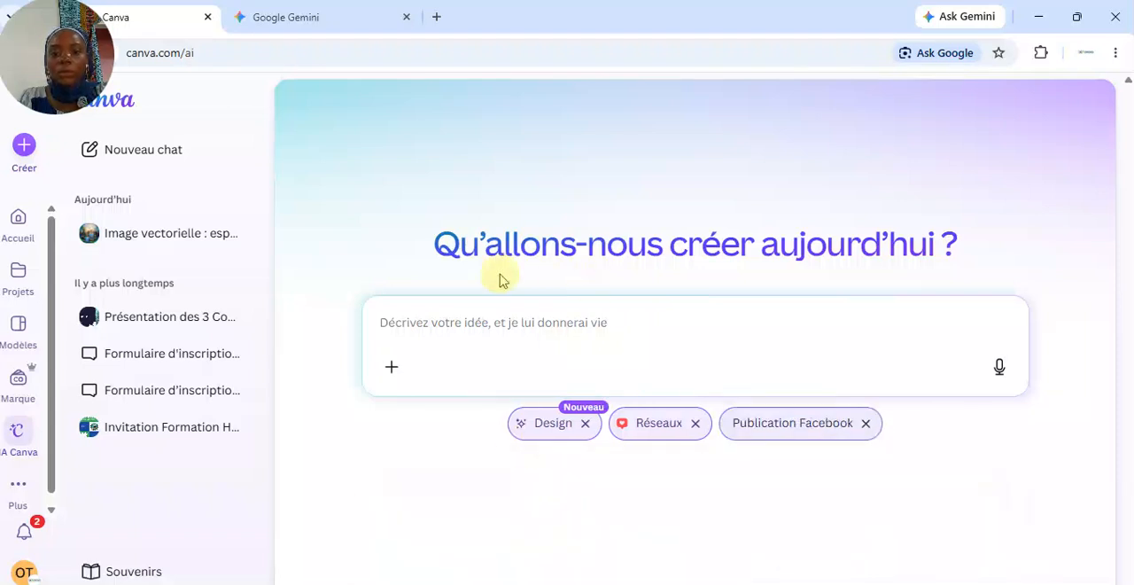
Begin the Canva prompt with 'Génère dans un style naturel sans dessin animés :'
{"action": "left_click", "coordinate": [460, 322]}
{"action": "type", "text": "G"}
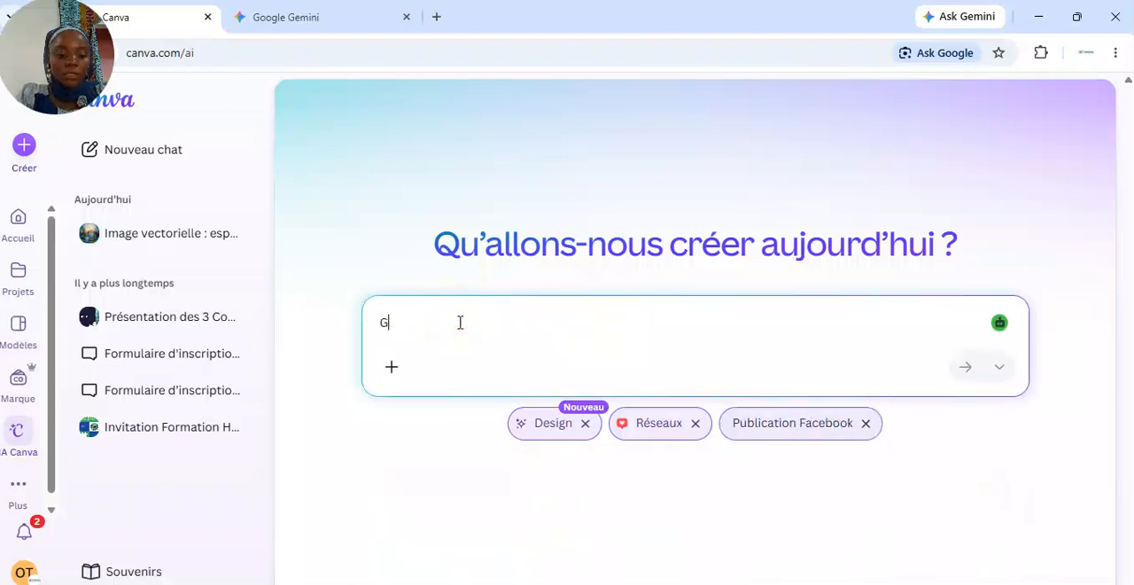
{"action": "type", "text": "énère "}
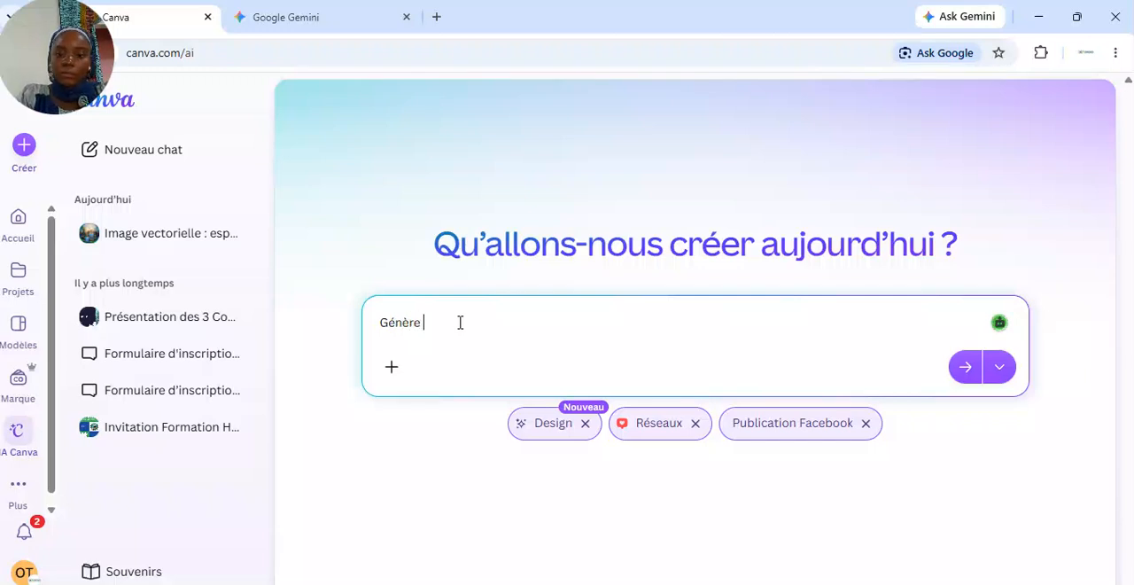
{"action": "type", "text": "dan"}
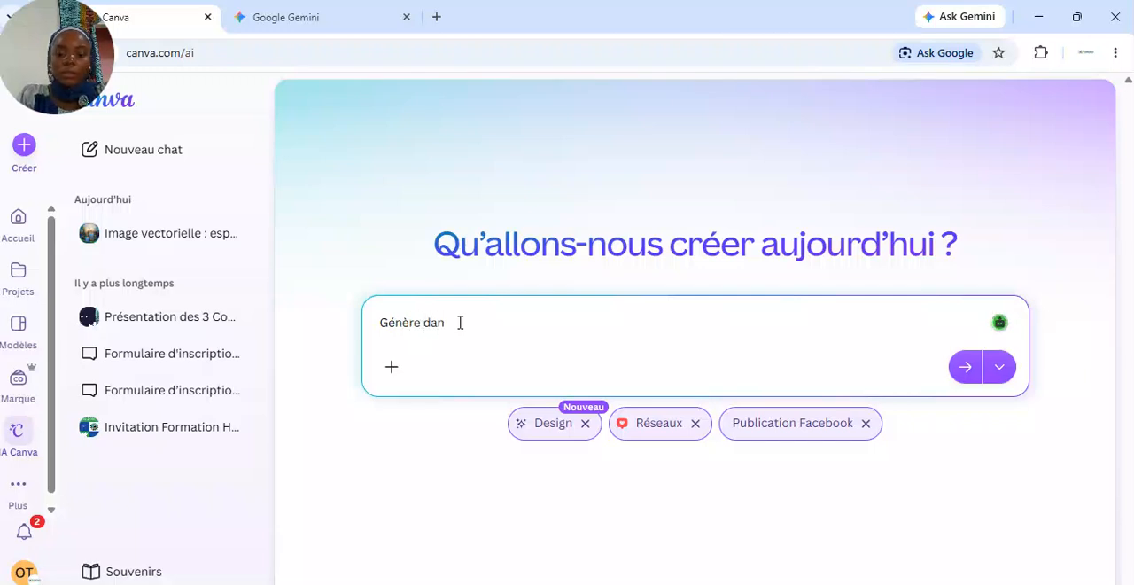
{"action": "type", "text": "s un style na"}
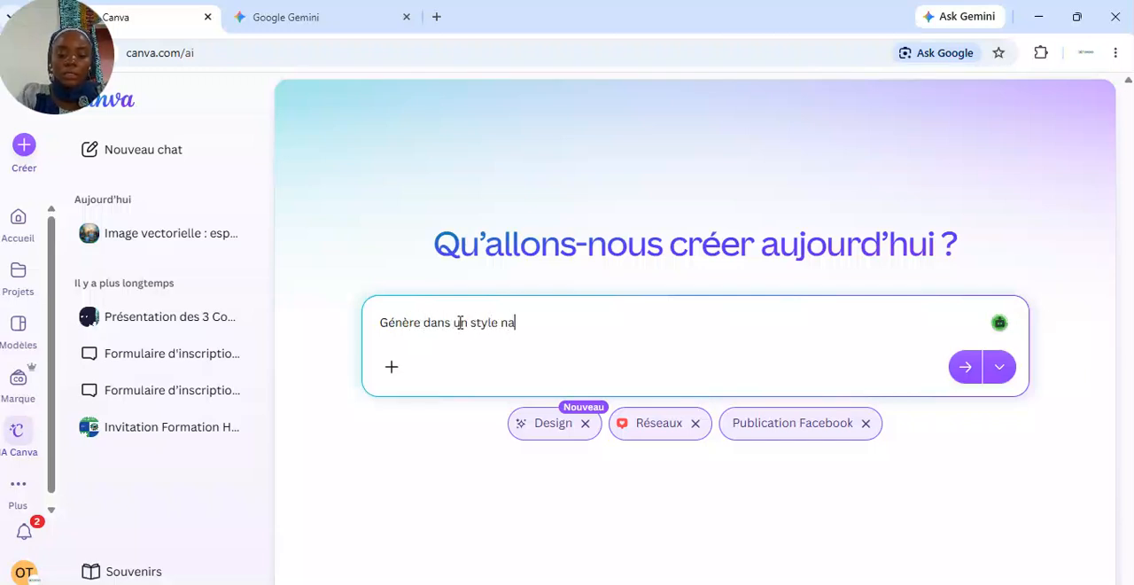
{"action": "type", "text": "turel sans "}
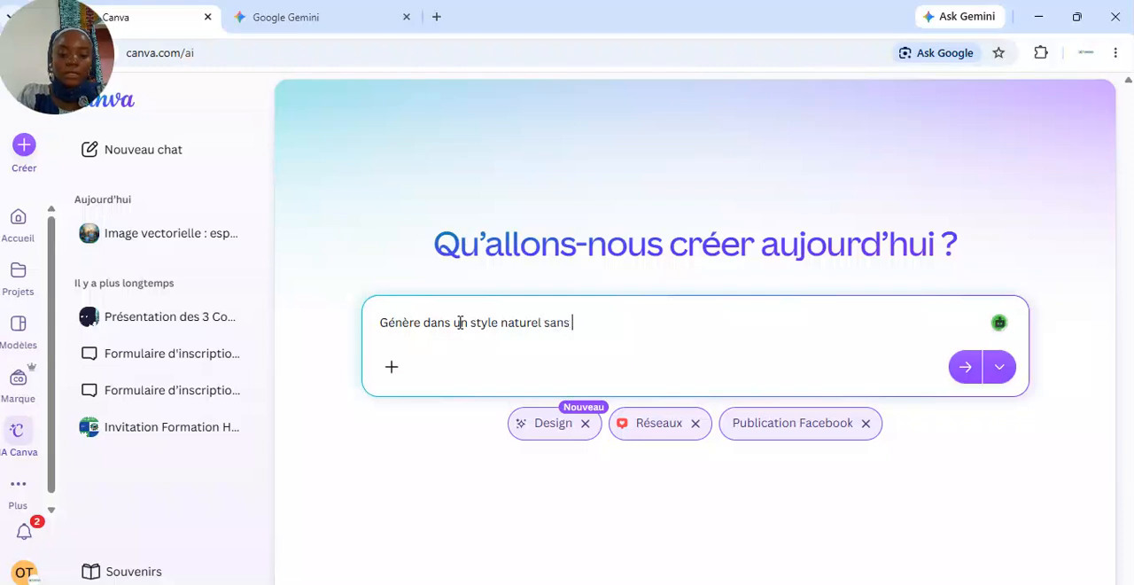
{"action": "type", "text": "dessin animés :"}
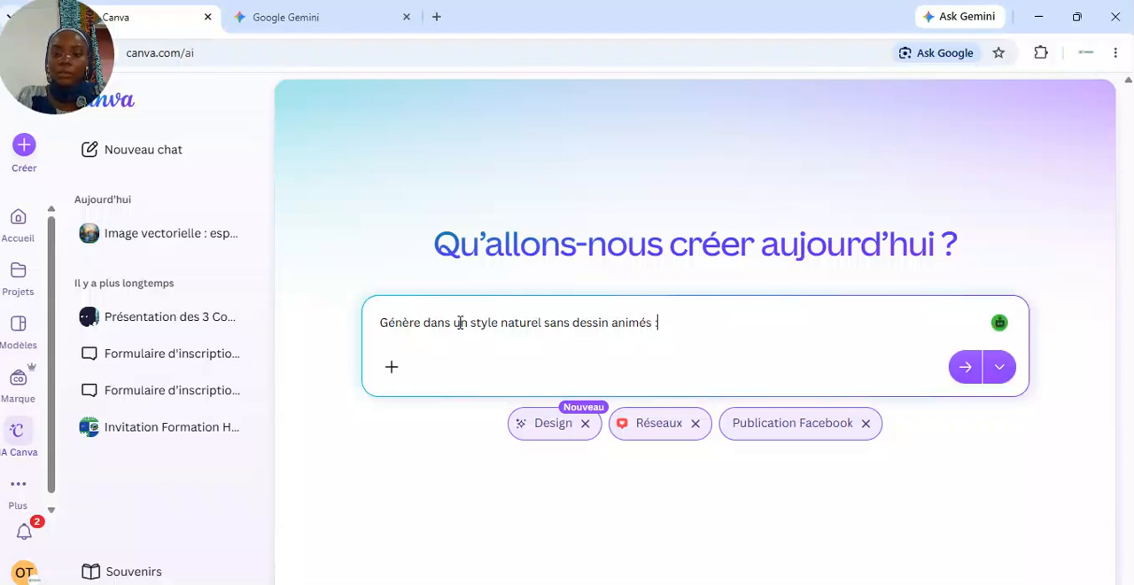
{"action": "type", "text": "Rédige un script pour un visuel de sensibilisation contre les vbg dans un contexte africain, avec des couleurs bleu et vert de ORDID"}
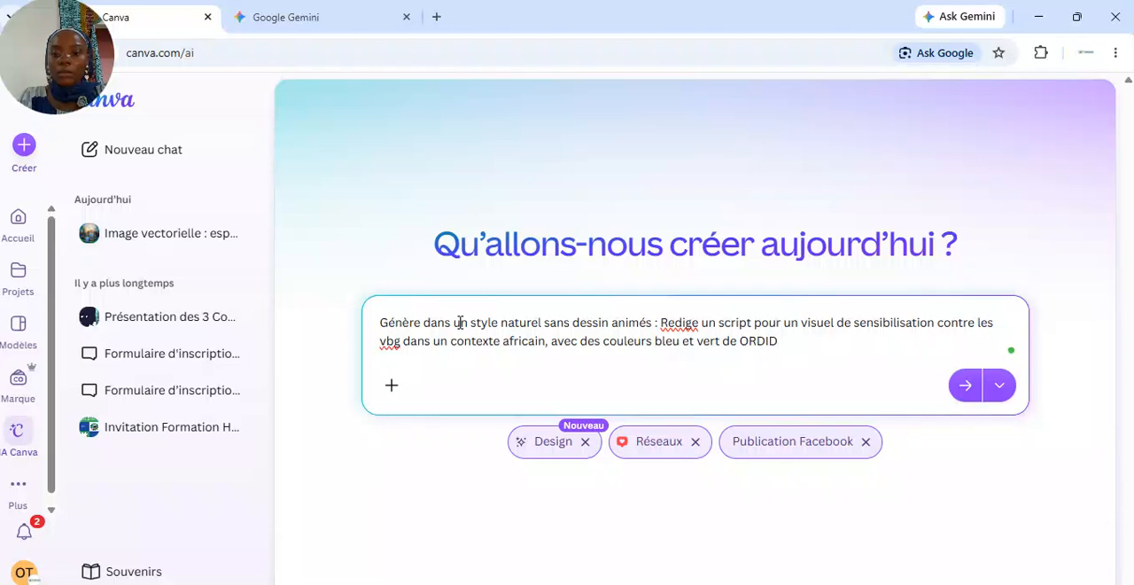
{"action": "left_click_drag", "start_coordinate": [666, 323], "coordinate": [791, 348]}
{"action": "key", "text": "ctrl+x"}
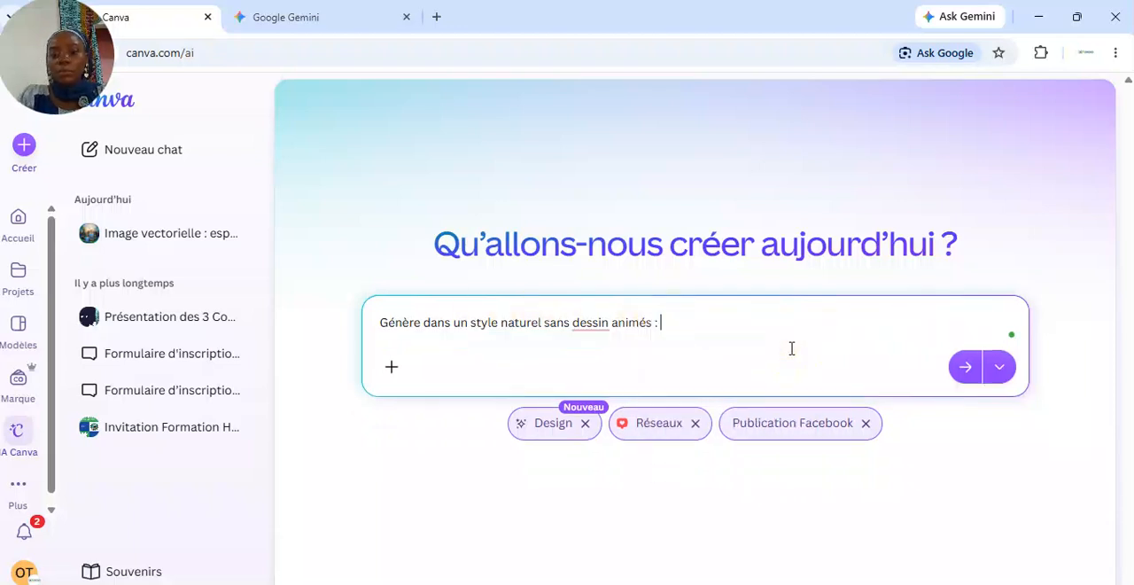
Return to Gemini, submit the script prompt, and stop the response while it generates
{"action": "left_click", "coordinate": [286, 10]}
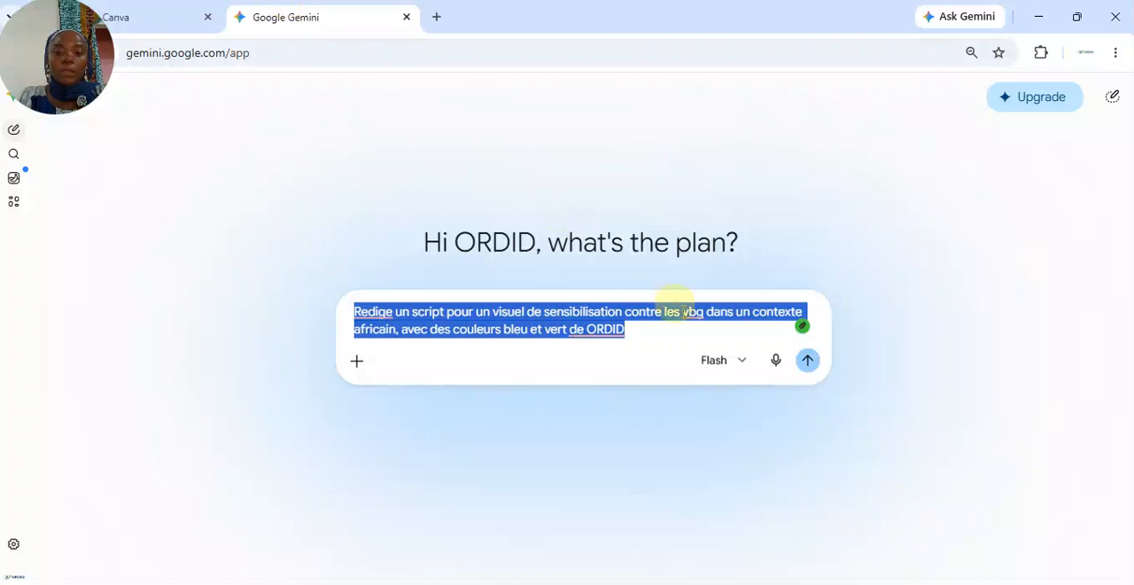
{"action": "left_click", "coordinate": [809, 361]}
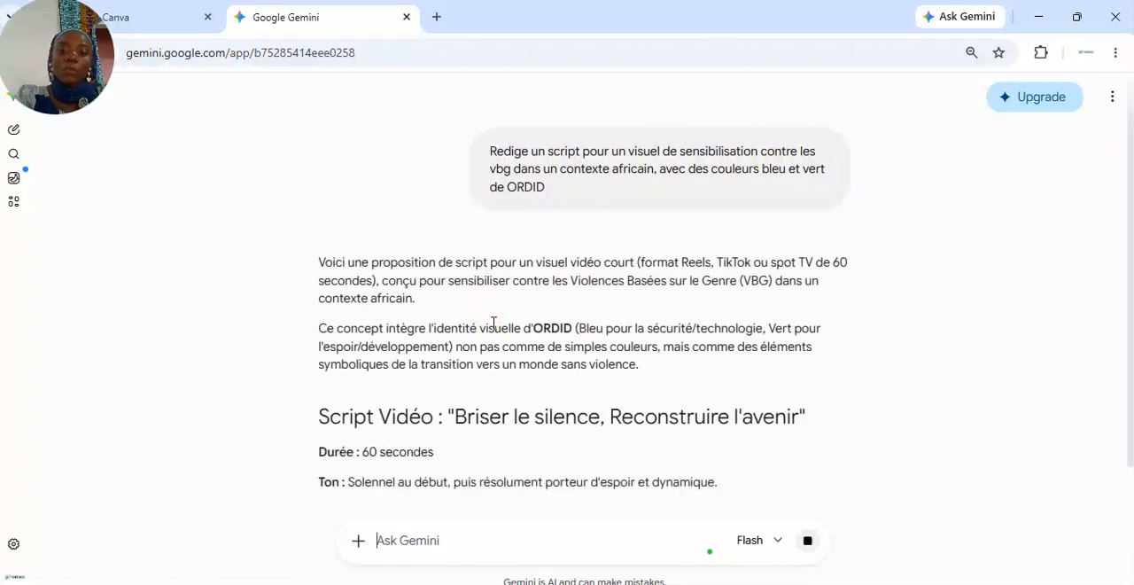
{"action": "scroll", "coordinate": [568, 310], "scroll_direction": "up", "scroll_amount": 2}
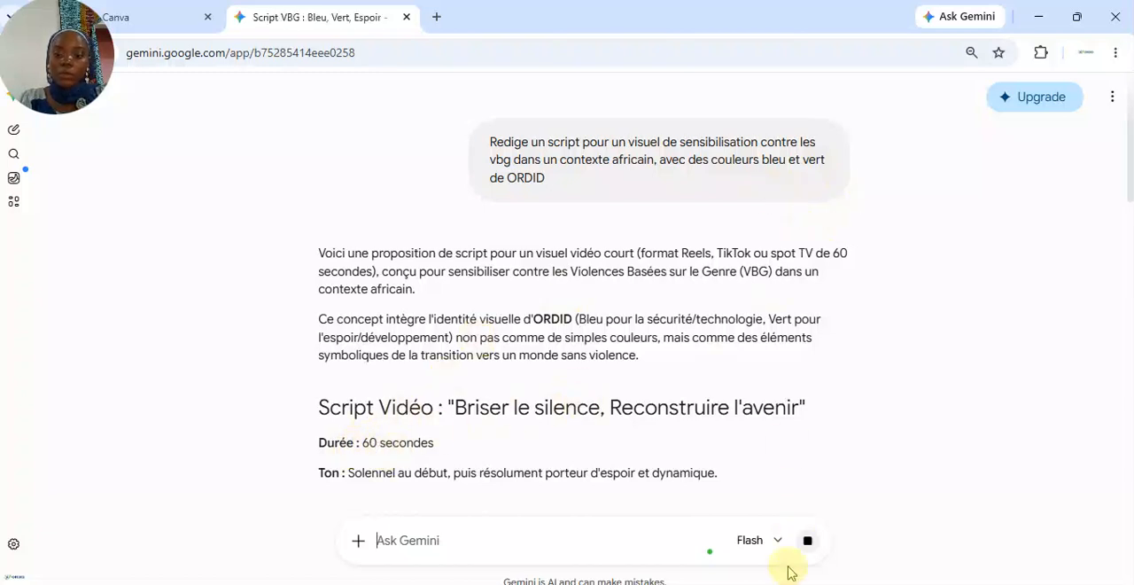
{"action": "left_click", "coordinate": [807, 542]}
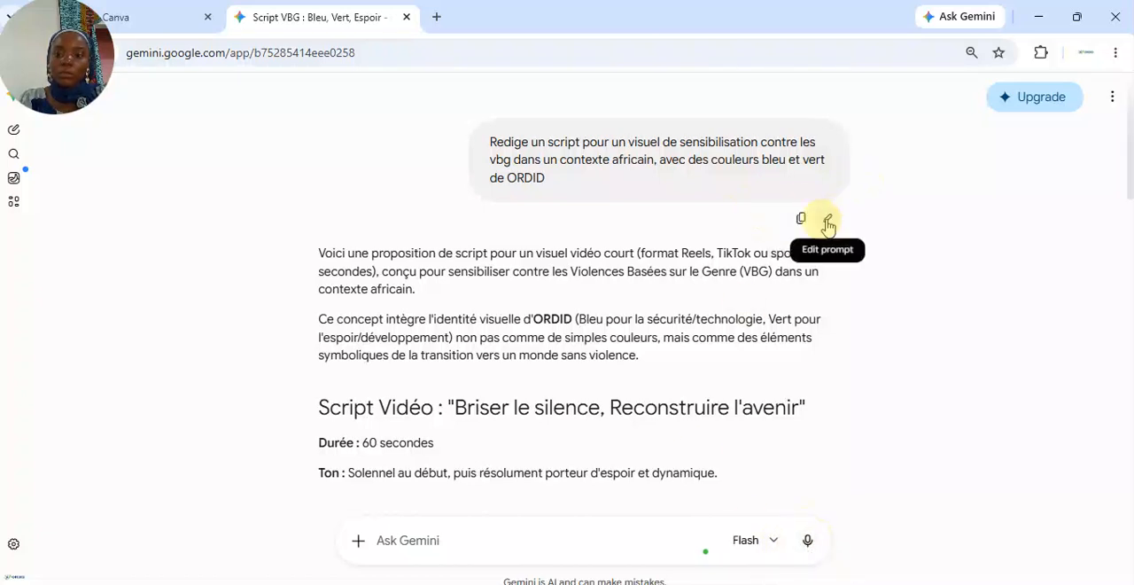
Edit the submitted prompt to insert '(image)' after 'visuel' and resubmit it
{"action": "left_click", "coordinate": [825, 220]}
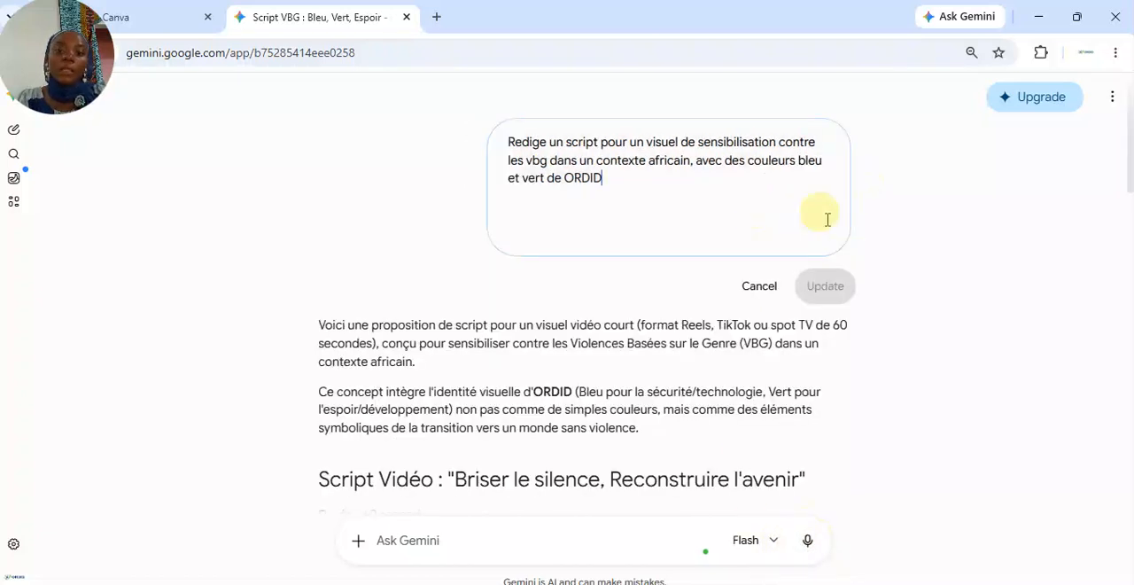
{"action": "left_click", "coordinate": [684, 148]}
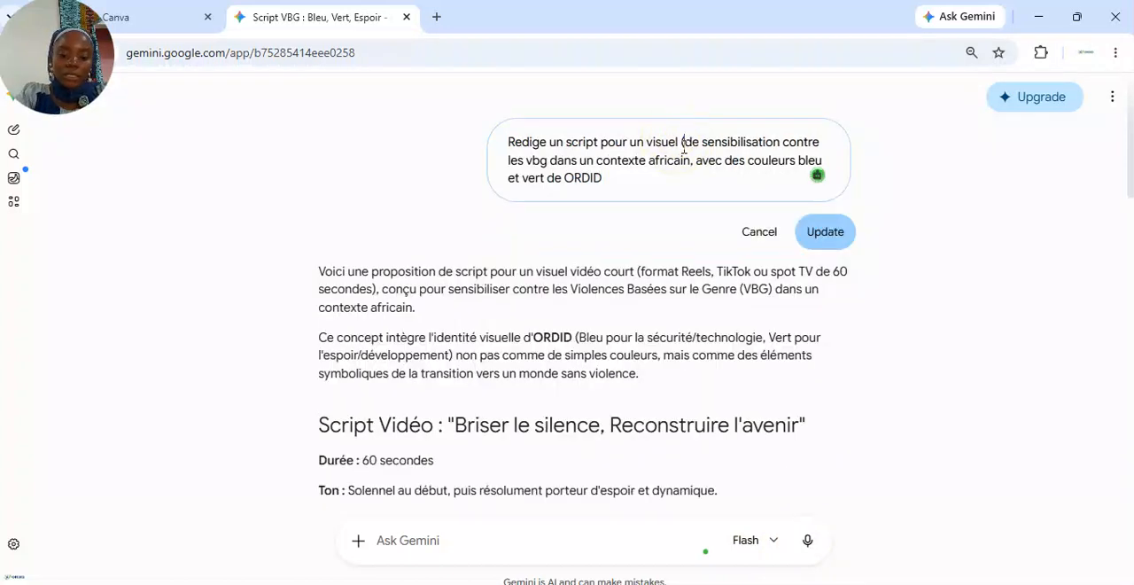
{"action": "type", "text": "(image)"}
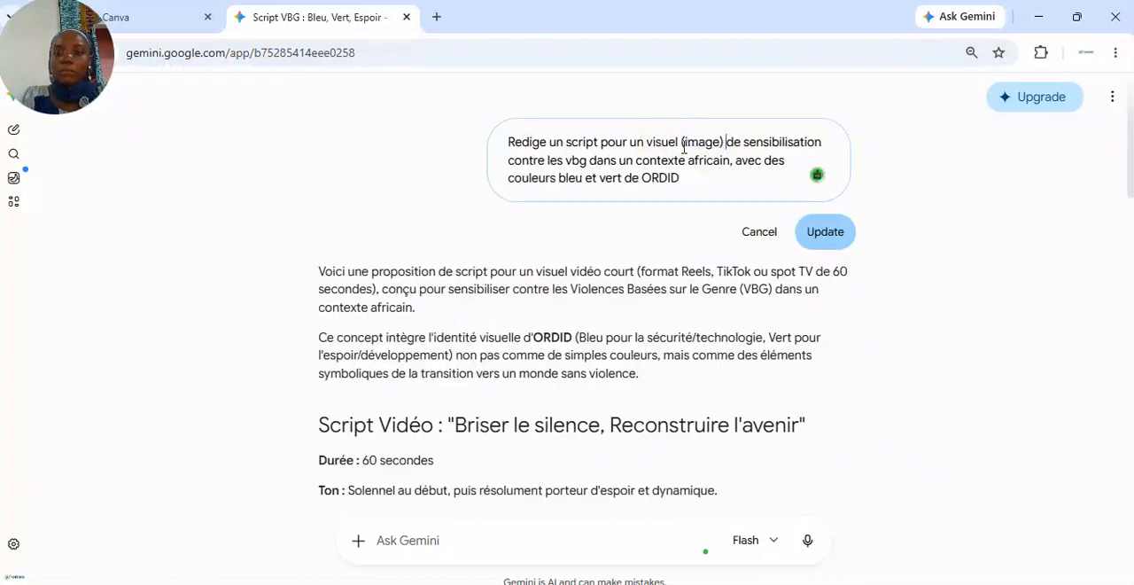
{"action": "left_click", "coordinate": [819, 230]}
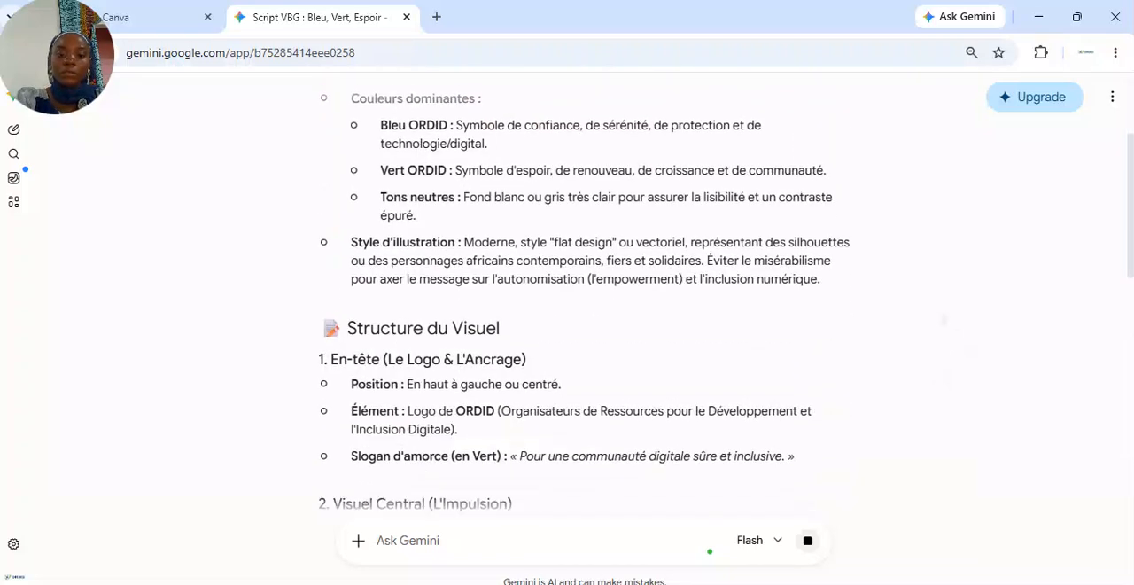
Copy the visual structure section of Gemini's script, paste it into the Canva AI prompt, and send it
{"action": "scroll", "coordinate": [585, 292], "scroll_direction": "up", "scroll_amount": 2}
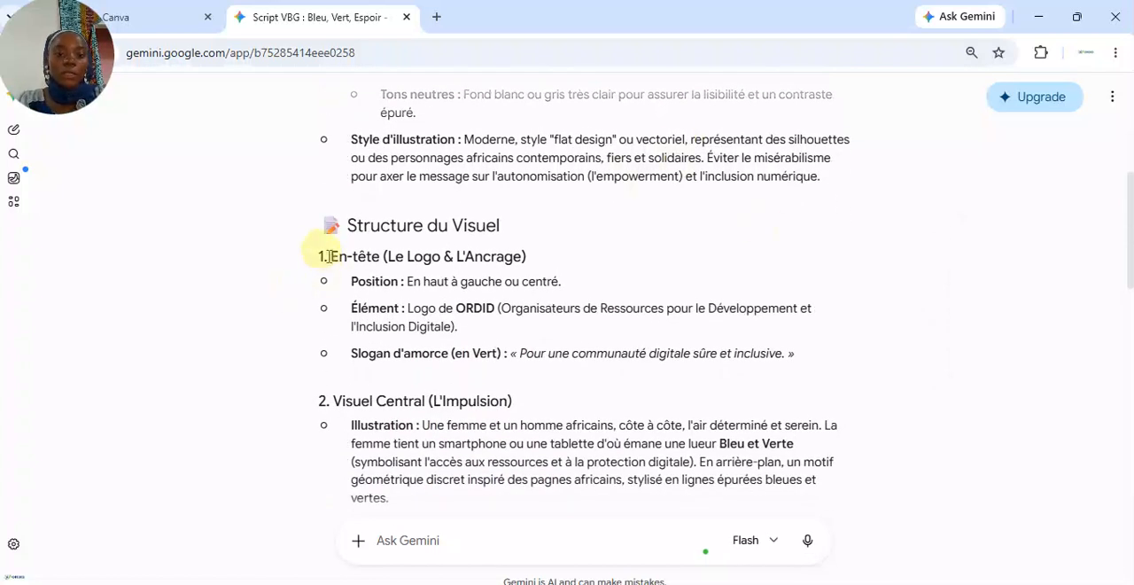
{"action": "left_click_drag", "start_coordinate": [329, 256], "coordinate": [820, 466]}
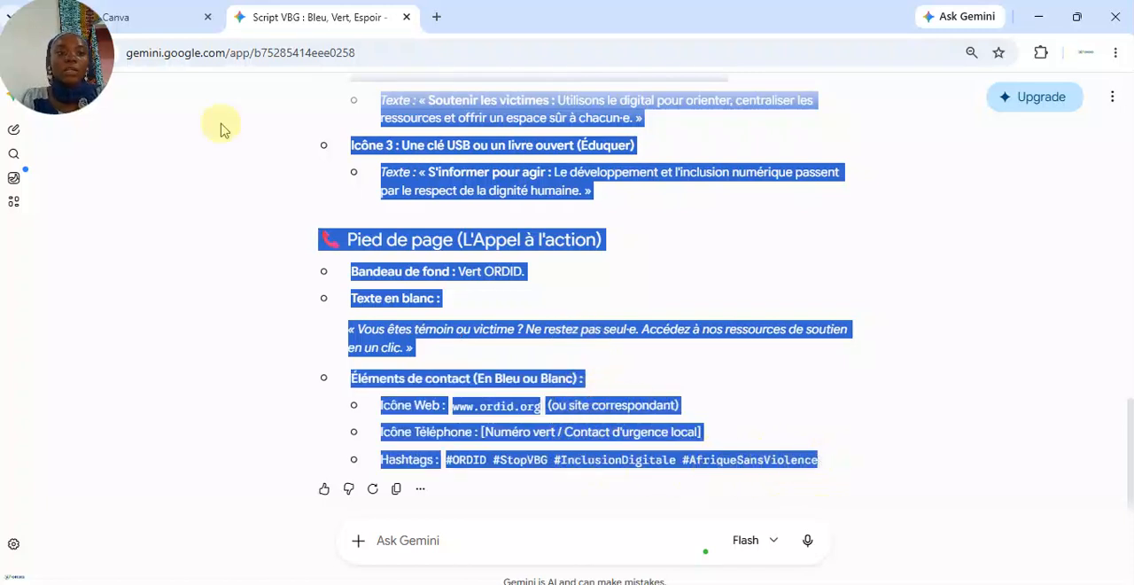
{"action": "left_click", "coordinate": [155, 21]}
{"action": "left_click", "coordinate": [683, 311]}
{"action": "key", "text": "ctrl+v"}
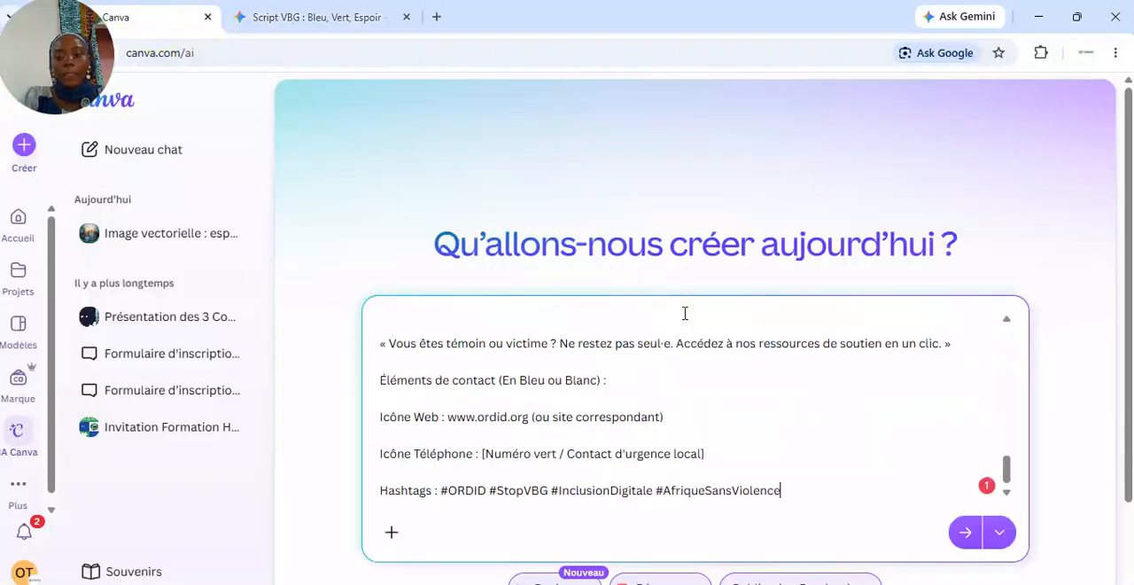
{"action": "left_click", "coordinate": [967, 532]}
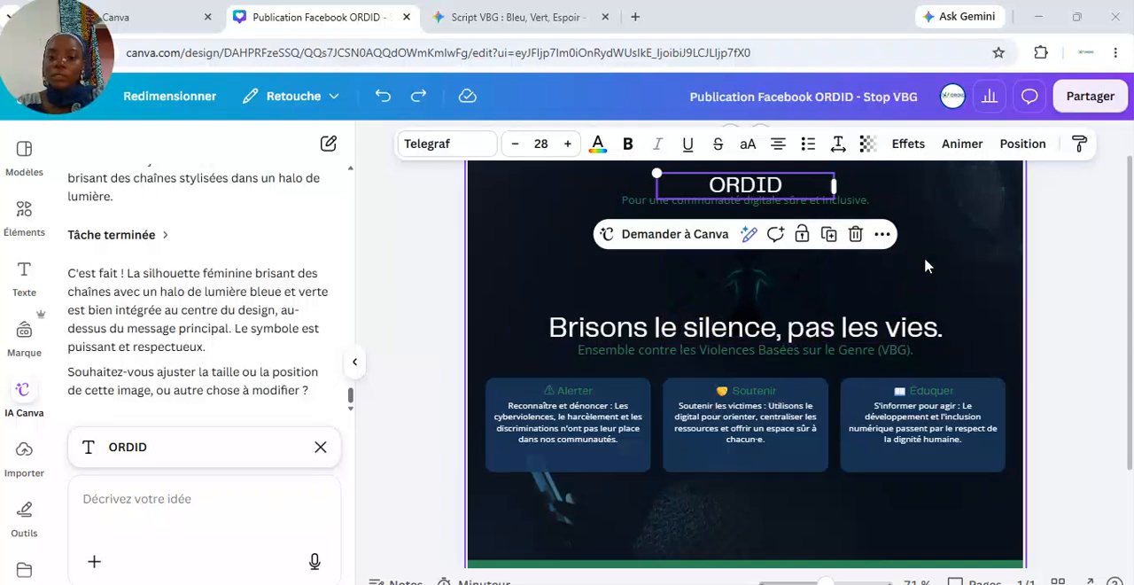
Delete the dark background image from the generated Facebook post design
{"action": "left_click", "coordinate": [528, 275]}
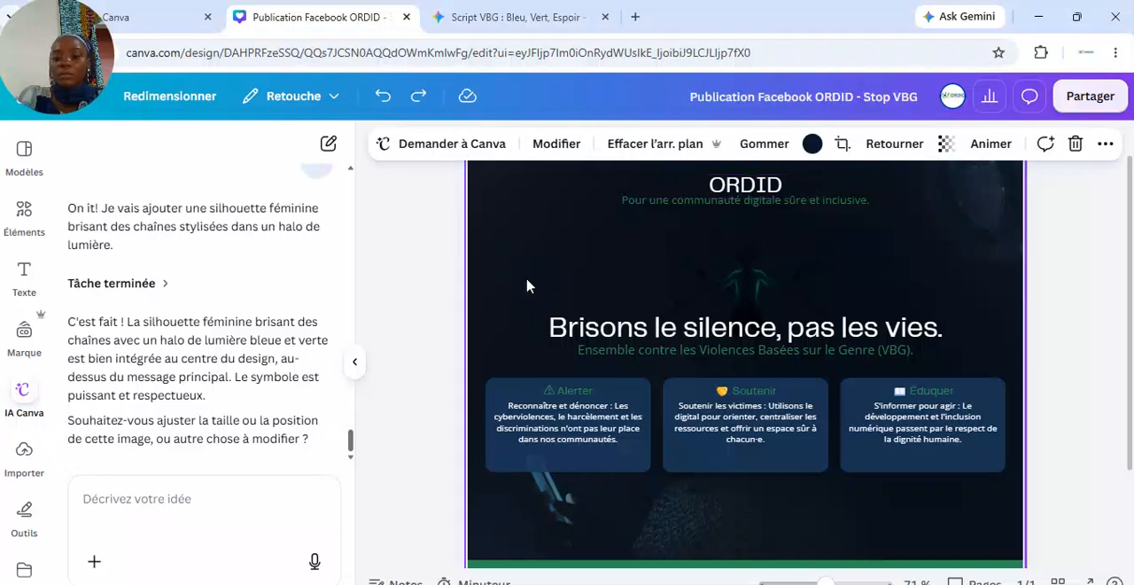
{"action": "key", "text": "Delete"}
{"action": "left_click", "coordinate": [569, 259]}
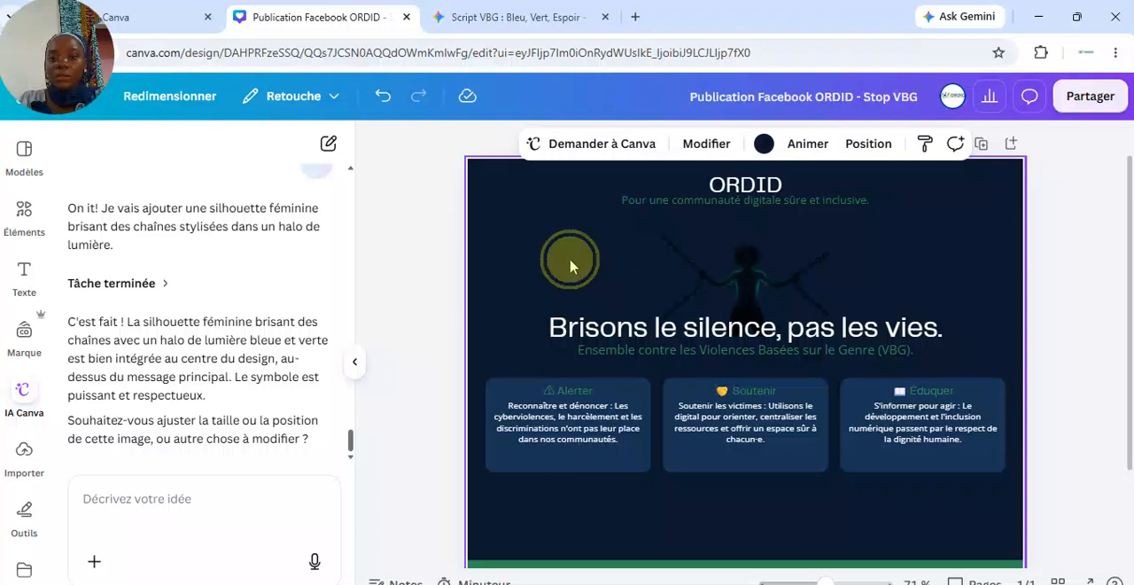
Set the page background colour to light grey
{"action": "left_click", "coordinate": [954, 242]}
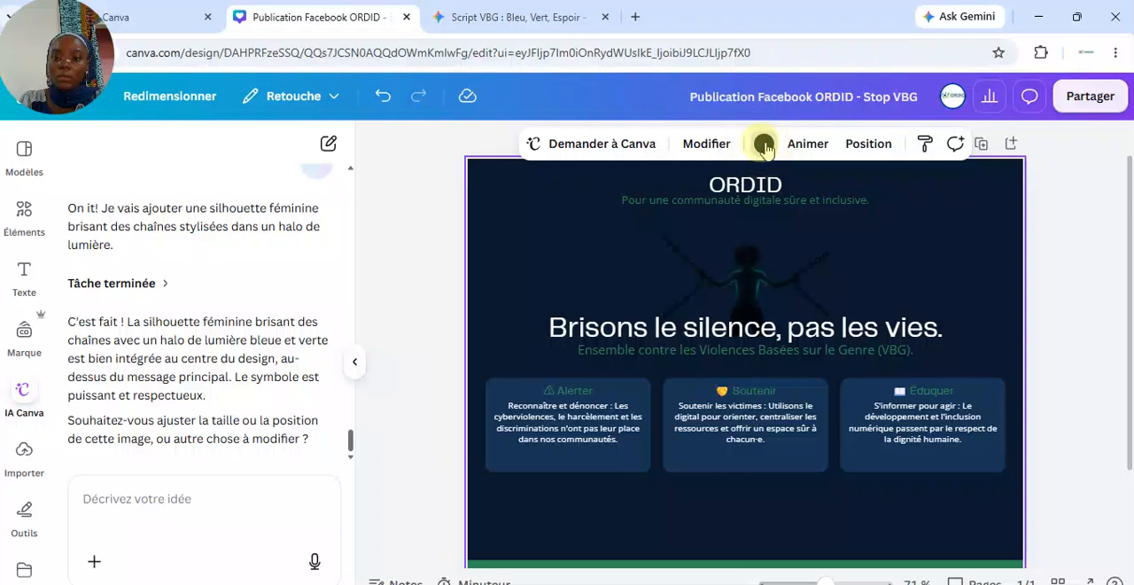
{"action": "left_click", "coordinate": [767, 148]}
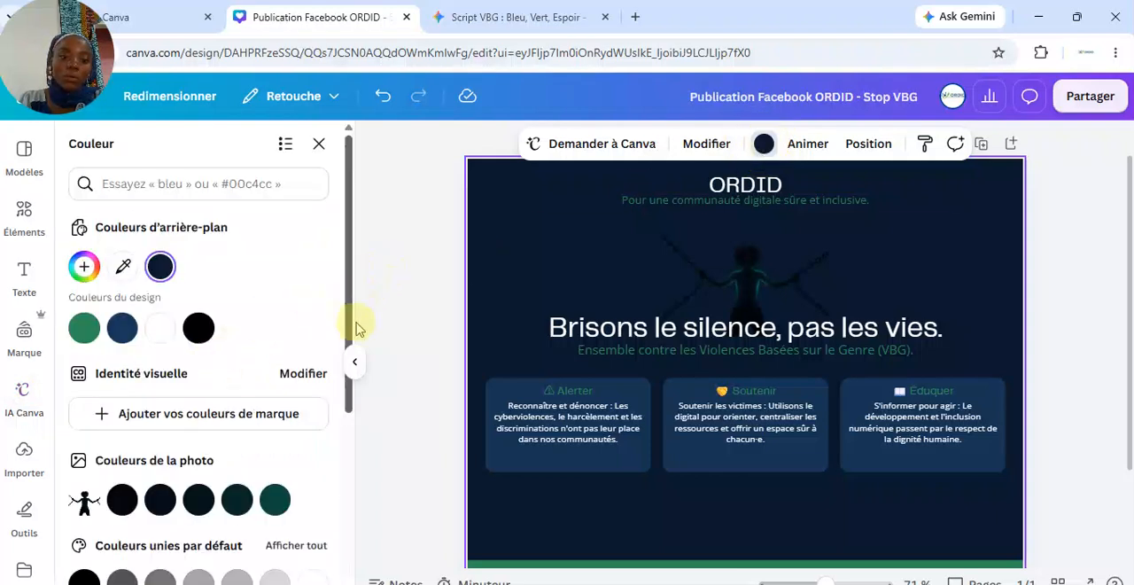
{"action": "left_click_drag", "start_coordinate": [353, 304], "coordinate": [355, 405]}
{"action": "left_click", "coordinate": [275, 422]}
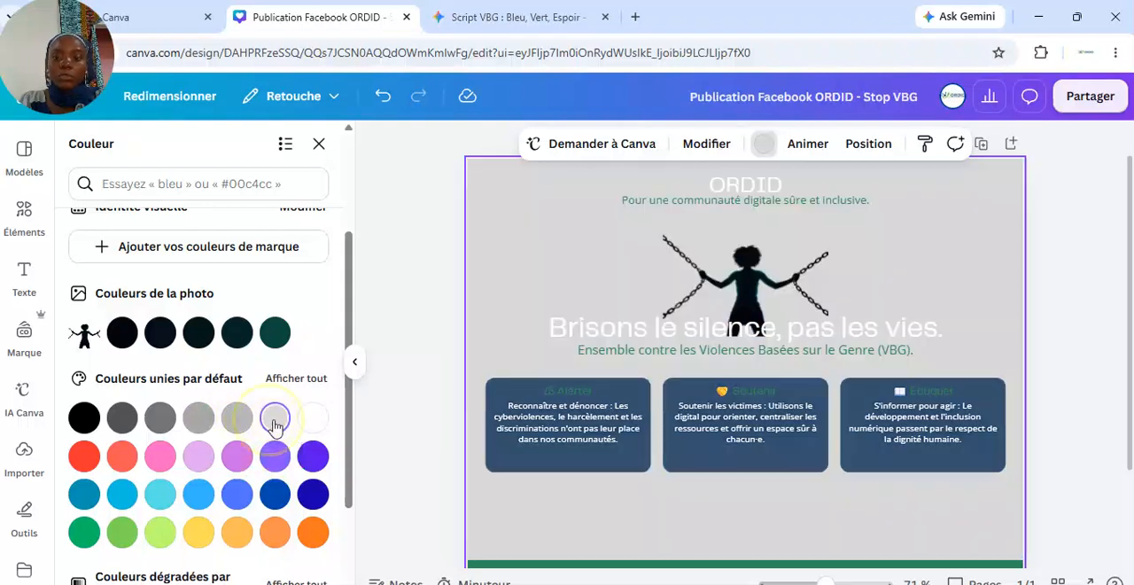
Enlarge the silhouette of the woman breaking chains so it fills most of the design
{"action": "left_click", "coordinate": [745, 188]}
{"action": "left_click", "coordinate": [731, 190]}
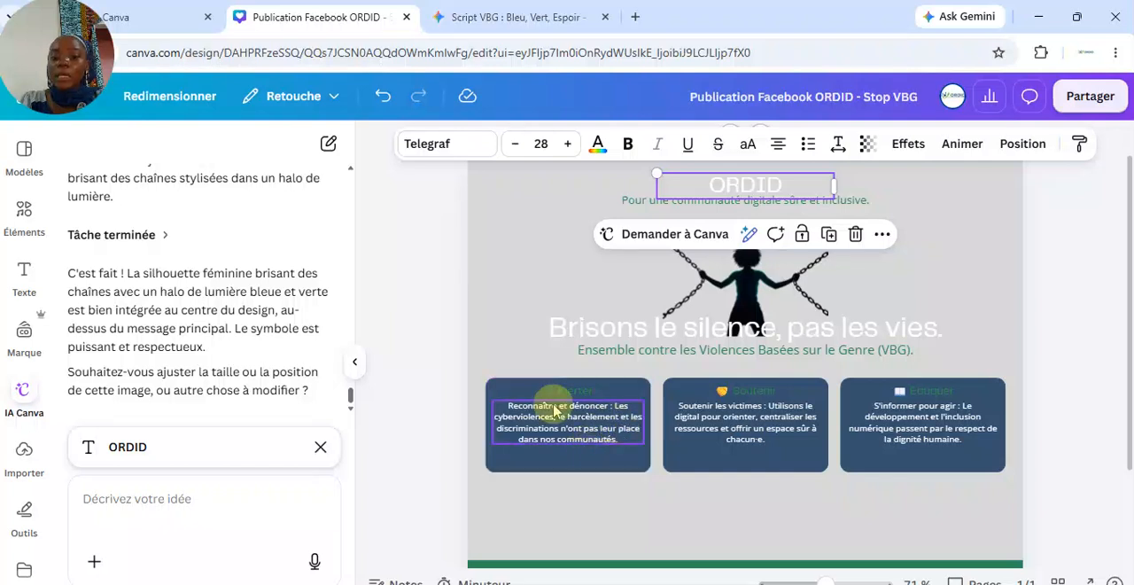
{"action": "left_click", "coordinate": [728, 301]}
{"action": "left_click_drag", "start_coordinate": [662, 335], "coordinate": [551, 415]}
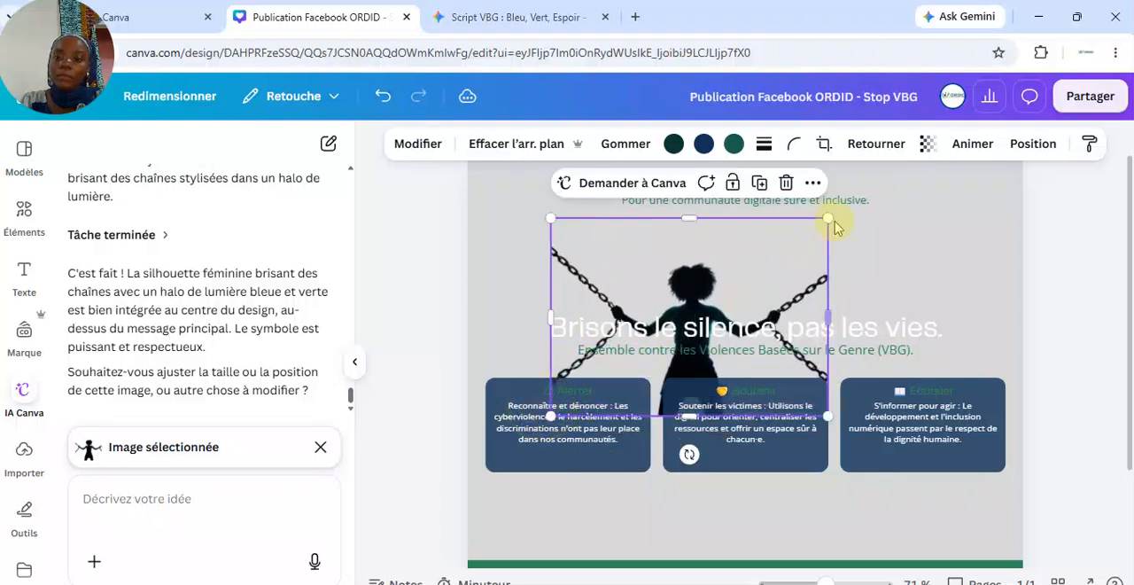
{"action": "left_click_drag", "start_coordinate": [827, 218], "coordinate": [979, 193]}
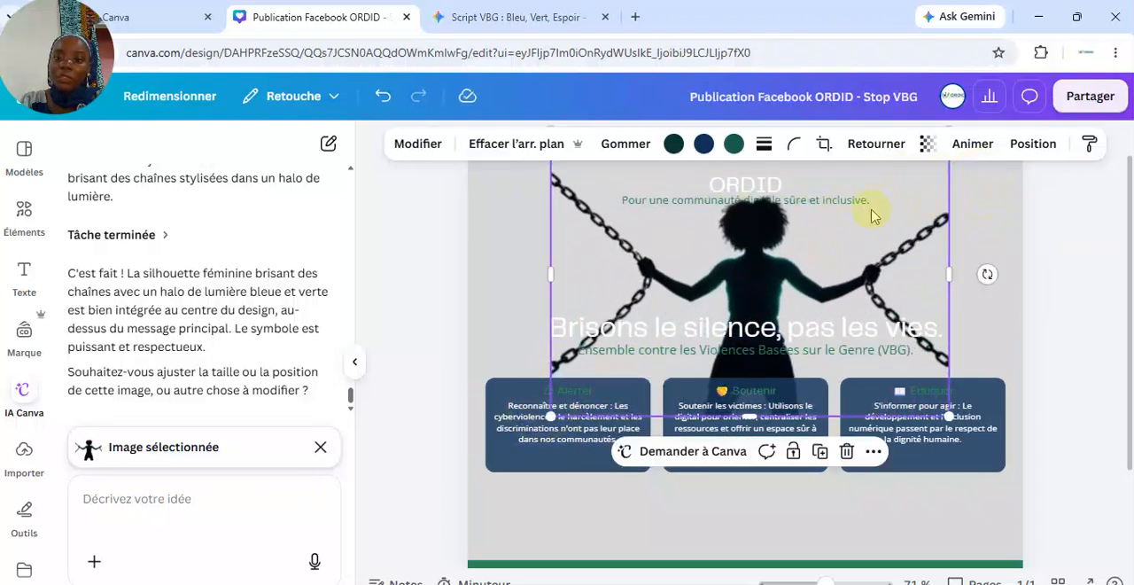
Add the uploaded ORDID logo to the design's top-left corner
{"action": "left_click", "coordinate": [219, 542]}
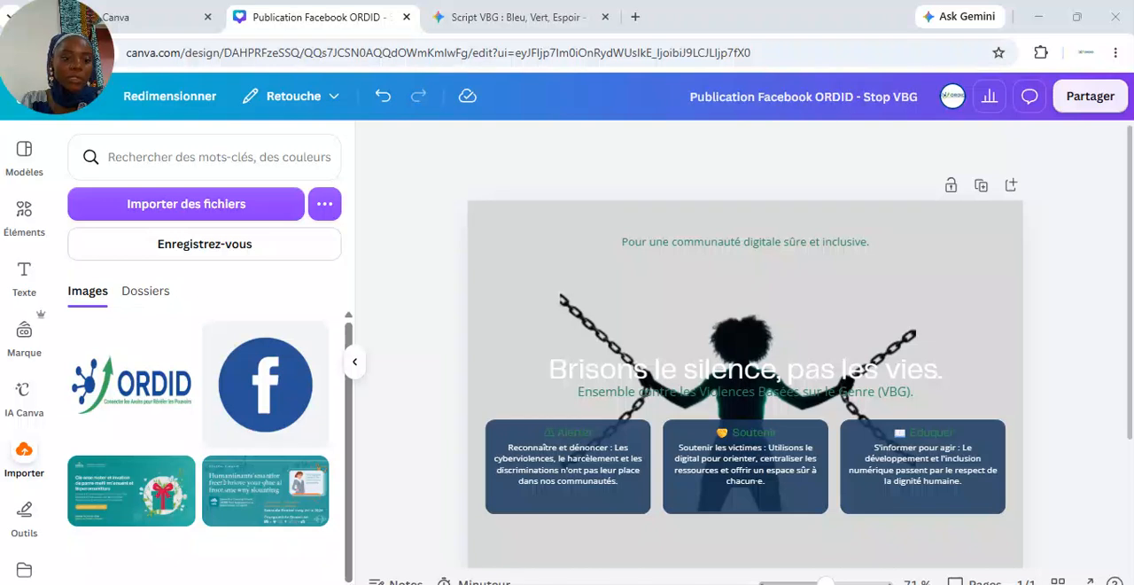
{"action": "mouse_move", "coordinate": [130, 410]}
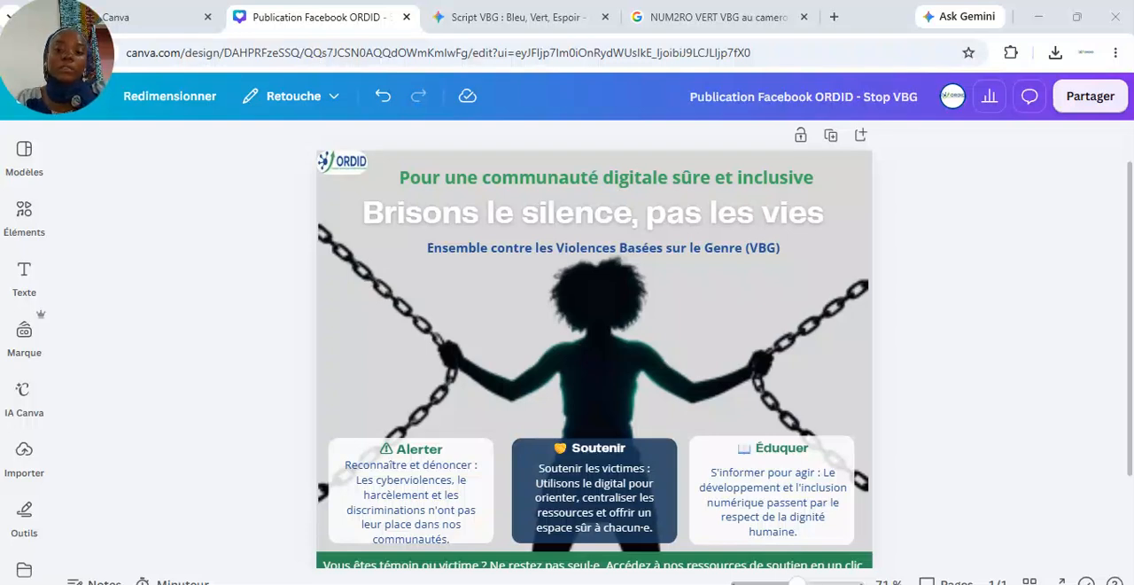
Open the sharing options for the finished Facebook post design
{"action": "left_click", "coordinate": [566, 193]}
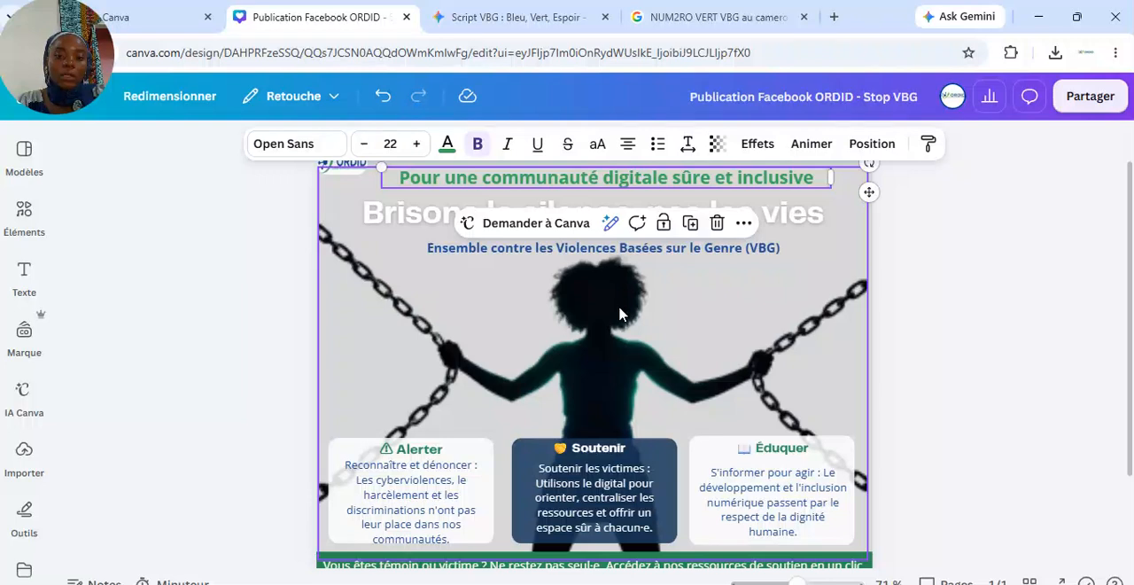
{"action": "mouse_move", "coordinate": [1122, 249]}
{"action": "left_mouse_down"}
{"action": "mouse_move", "coordinate": [1123, 321]}
{"action": "mouse_move", "coordinate": [1127, 252]}
{"action": "left_mouse_up"}
{"action": "left_click", "coordinate": [1079, 105]}
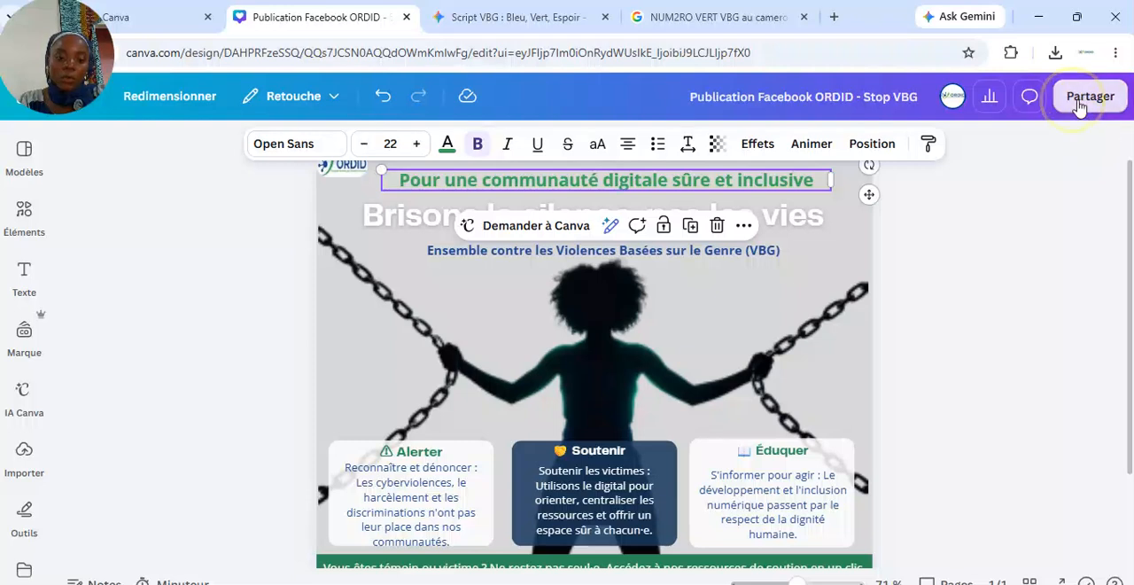